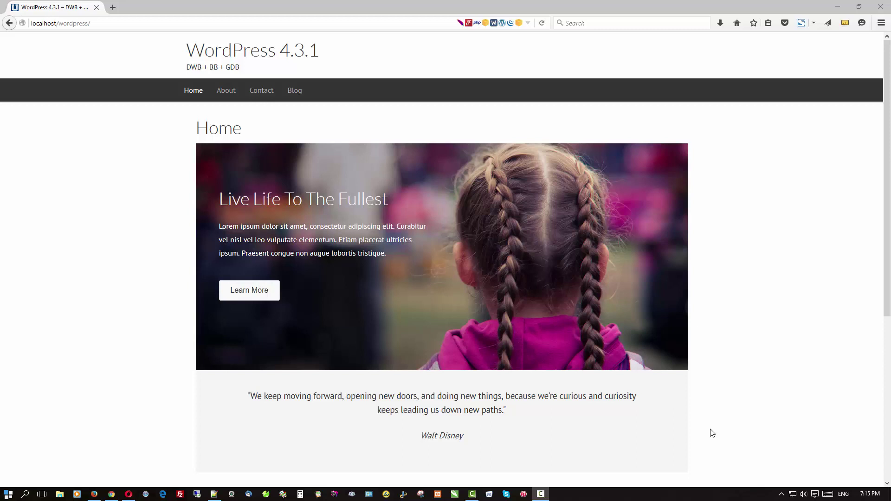
# Scroll through the front-end Home page, then bring up the WordPress admin Dashboard in Chrome.
pyautogui.scroll(-5, 712, 433)
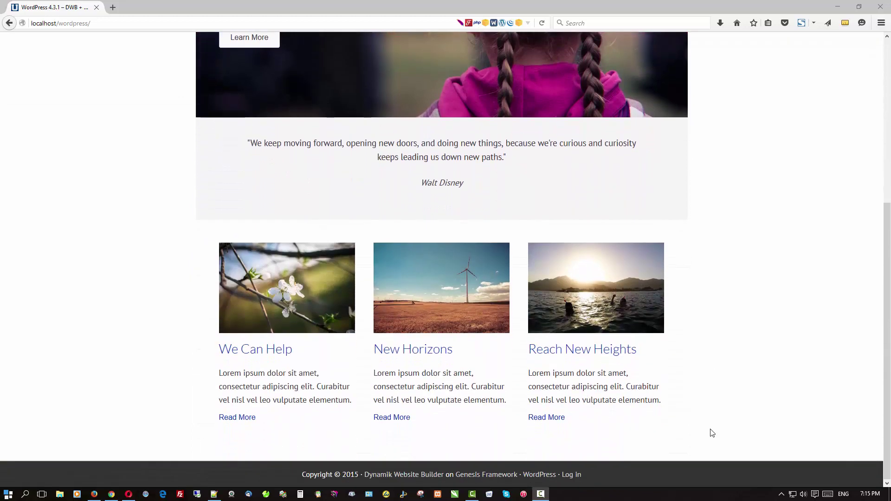
pyautogui.scroll(5, 712, 433)
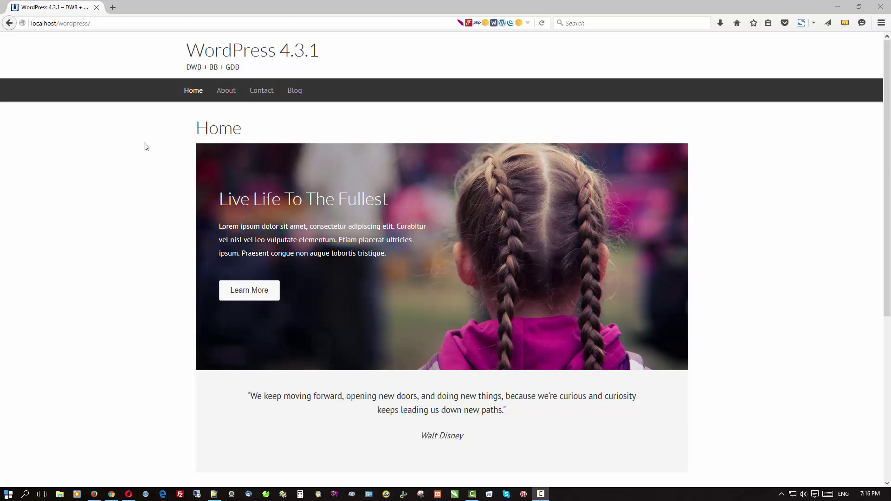
pyautogui.scroll(-5, 146, 147)
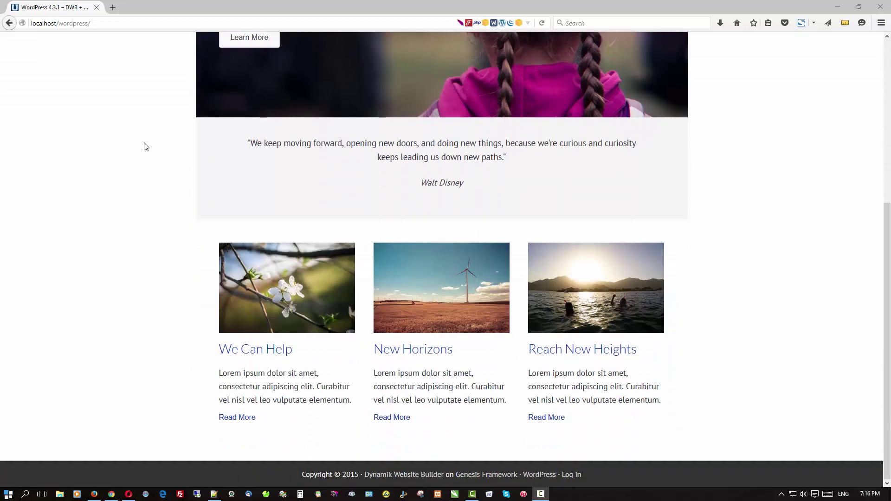
pyautogui.scroll(5, 146, 146)
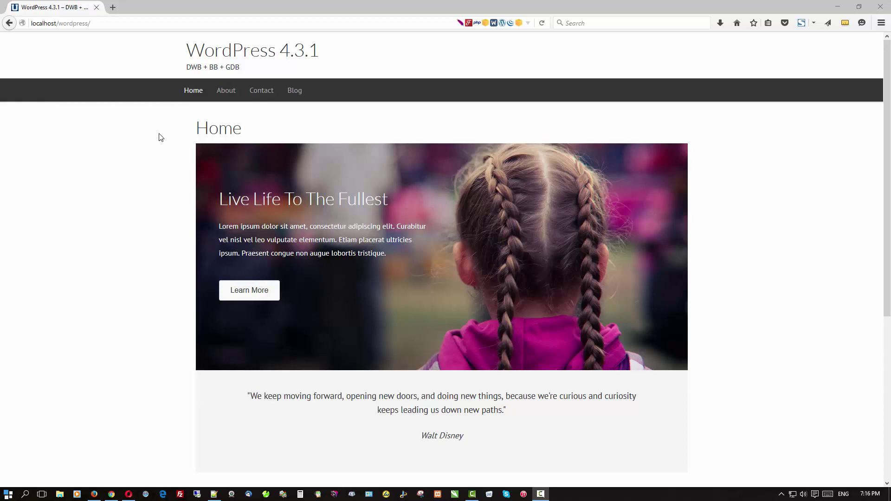
pyautogui.scroll(-3, 160, 138)
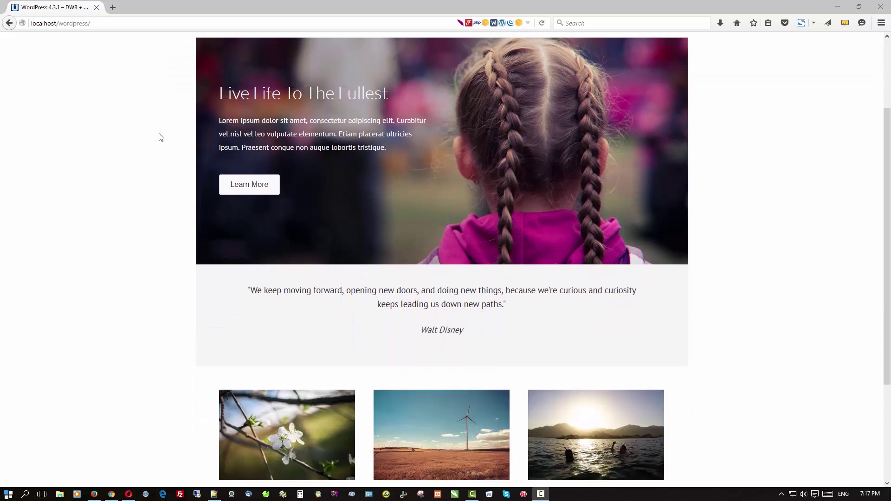
pyautogui.scroll(3, 160, 137)
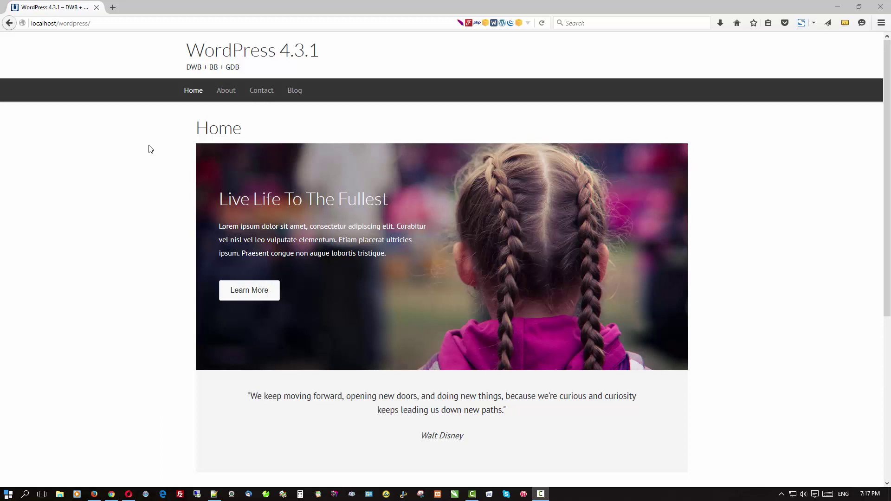
pyautogui.click(113, 497)
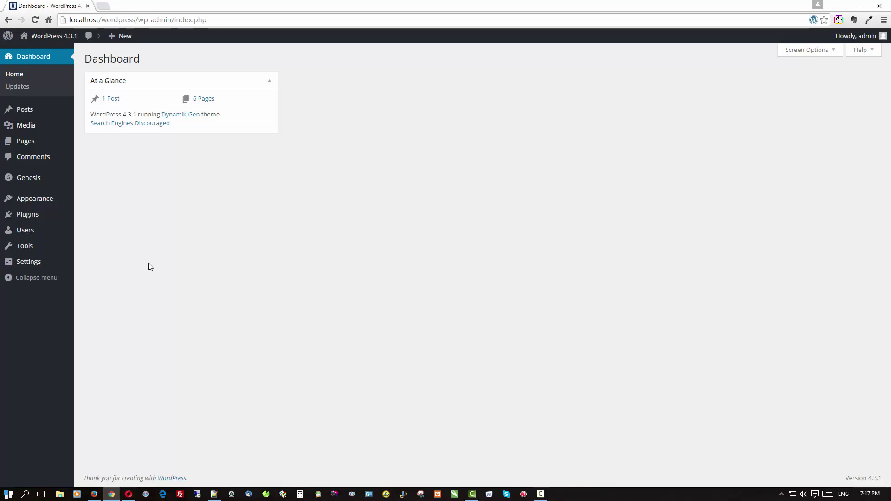
# Search Plugins > Add New for 'sticky header' and install Sticky Menu (or Anything!) on Scroll.
pyautogui.click(32, 220)
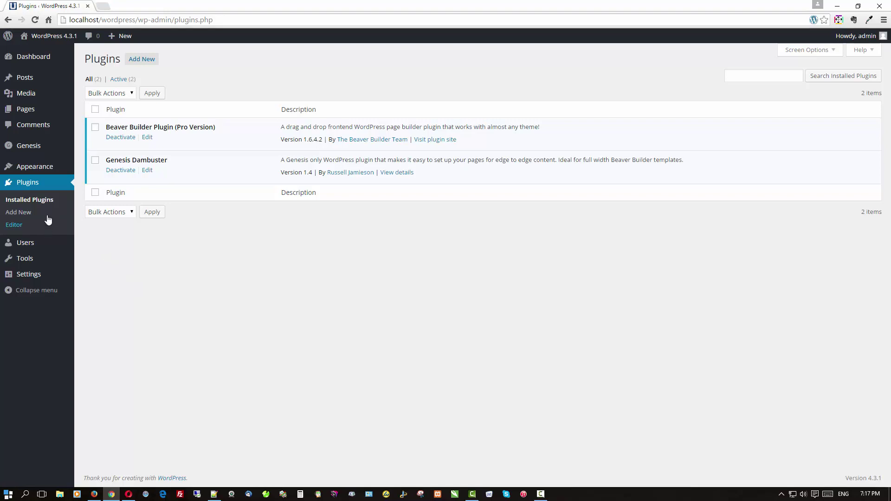
pyautogui.click(36, 202)
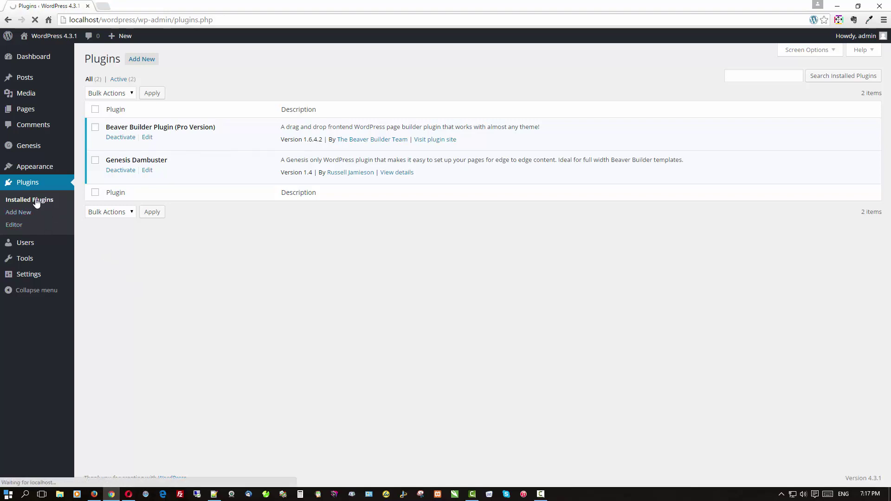
pyautogui.click(142, 59)
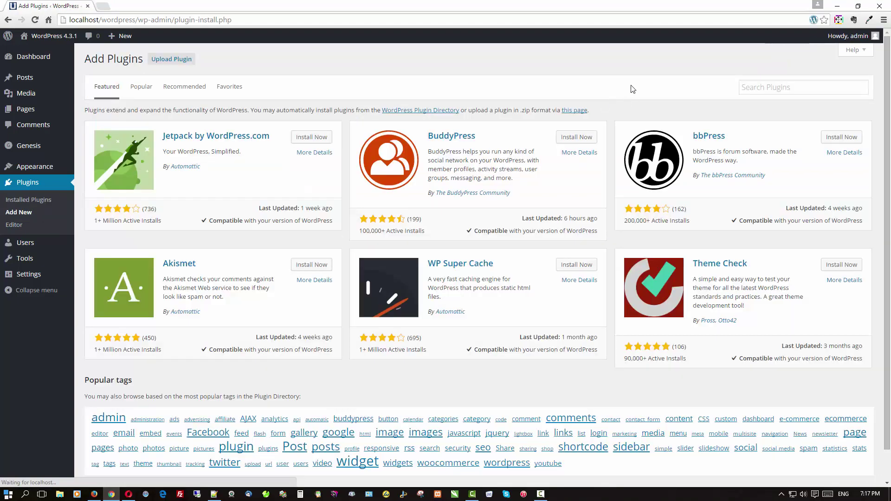
pyautogui.click(766, 87)
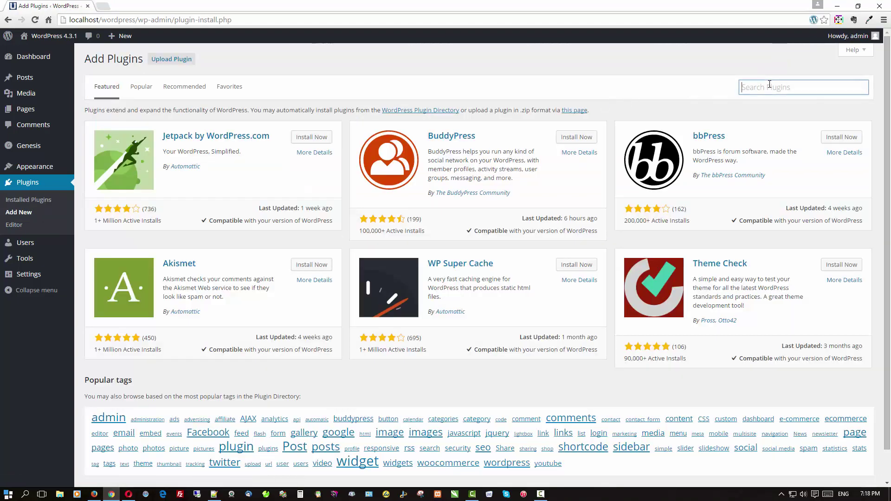
pyautogui.write('stick')
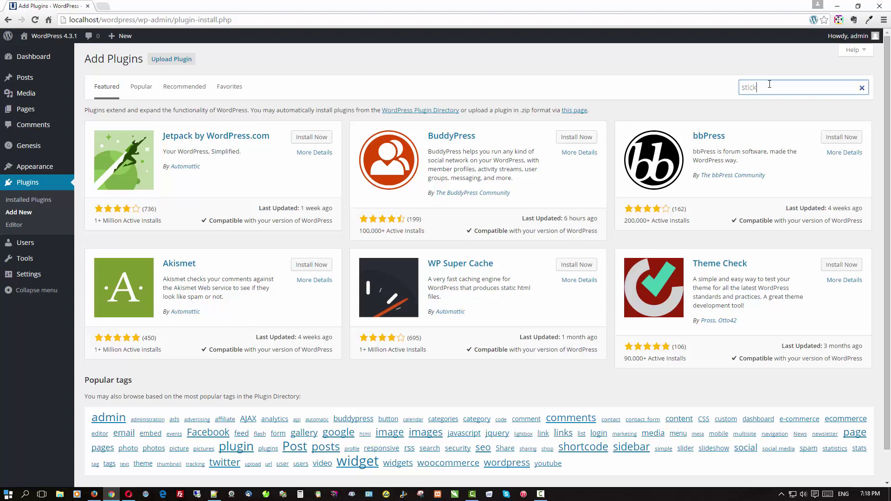
pyautogui.write('y heade')
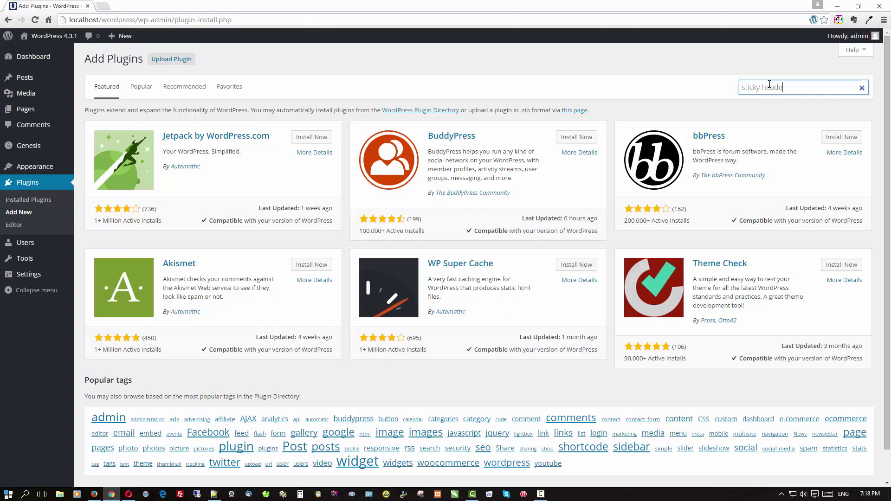
pyautogui.write('r')
pyautogui.press('Return')
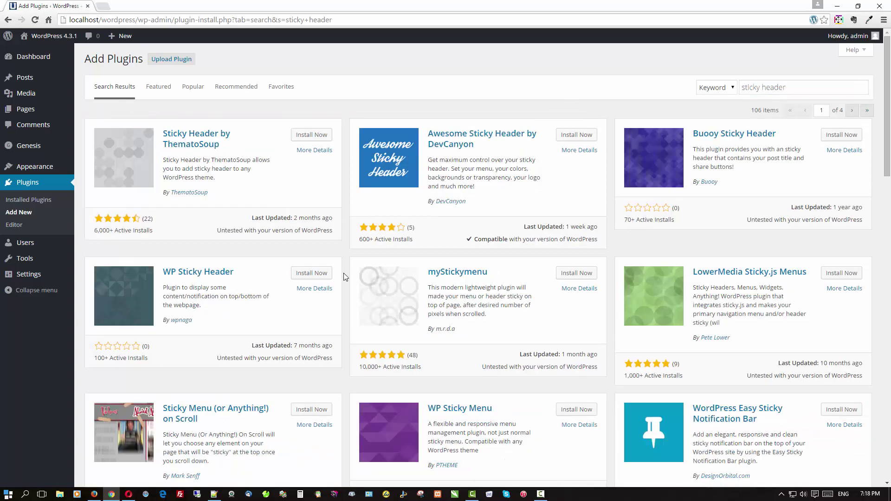
pyautogui.scroll(-1, 344, 288)
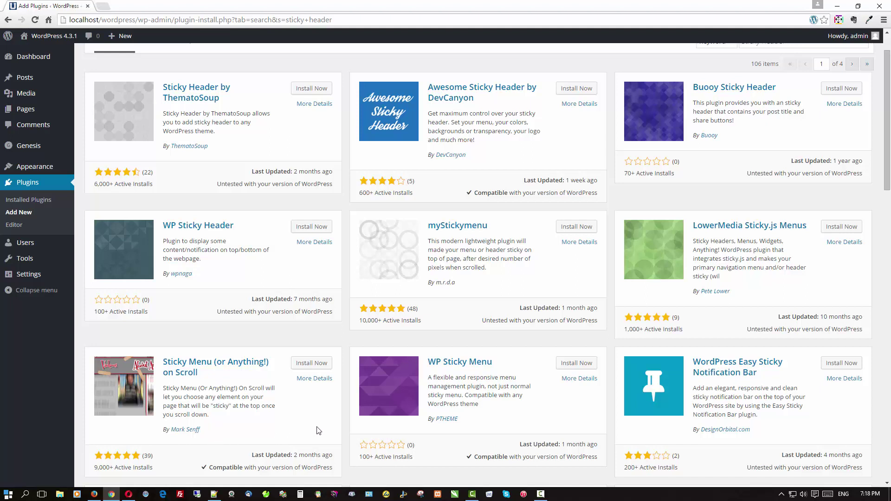
pyautogui.click(319, 366)
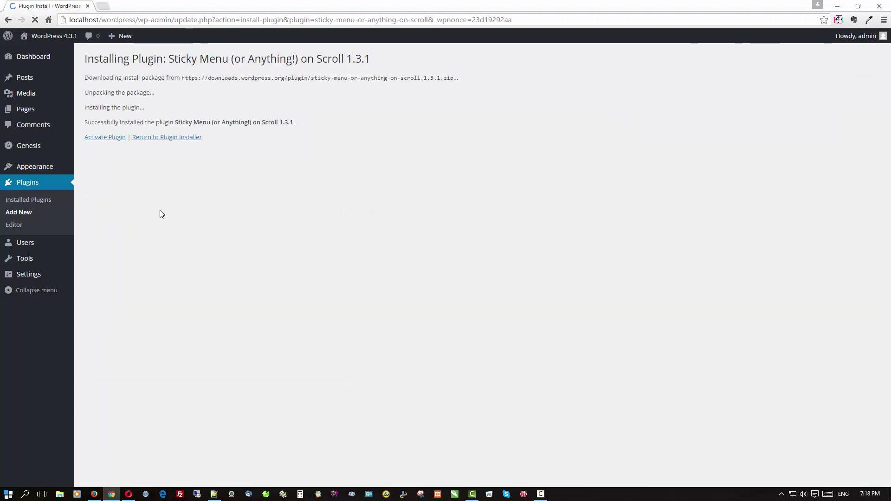
# Activate the Sticky Menu (or Anything!) plugin, review its settings page, then go to Genesis > Dynamik Custom.
pyautogui.click(107, 139)
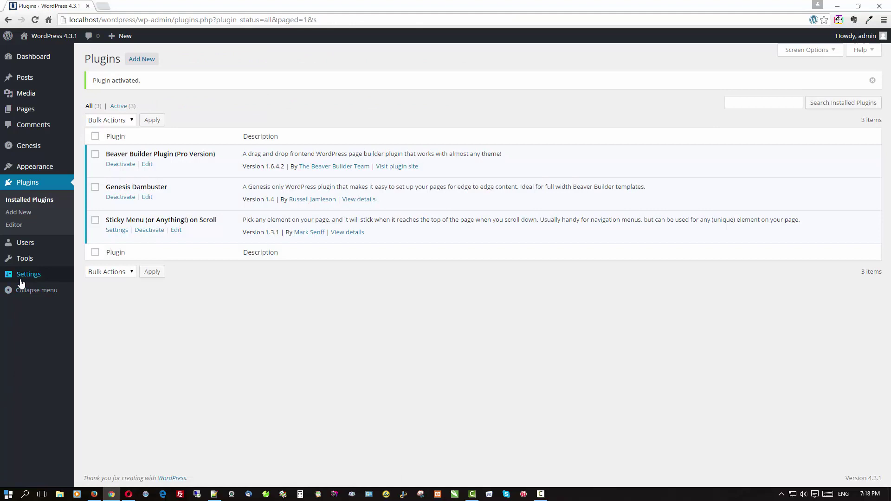
pyautogui.moveTo(22, 278)
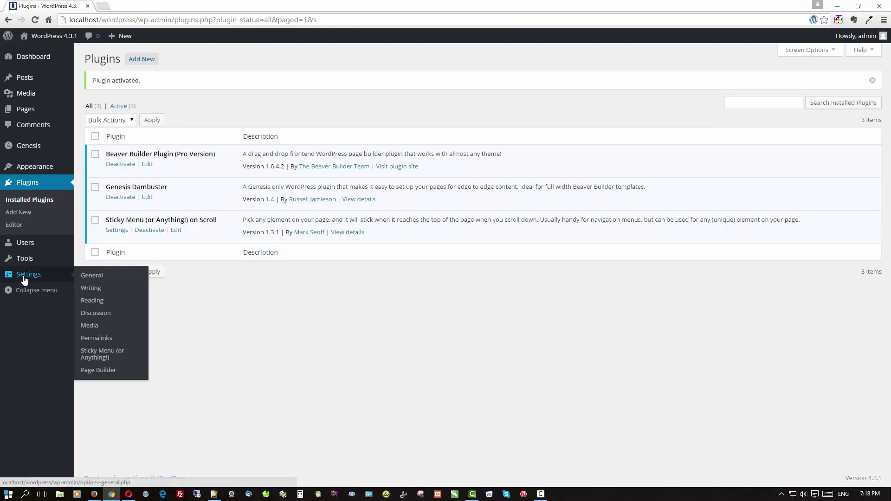
pyautogui.click(100, 355)
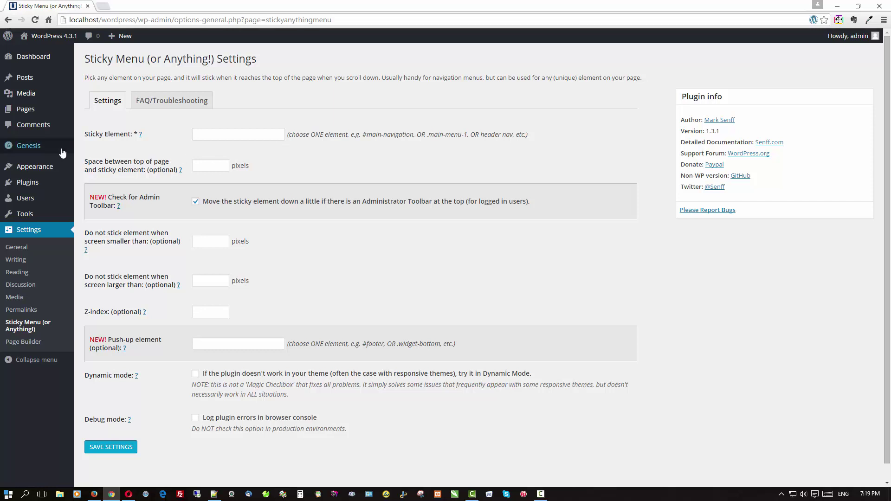
pyautogui.moveTo(43, 151)
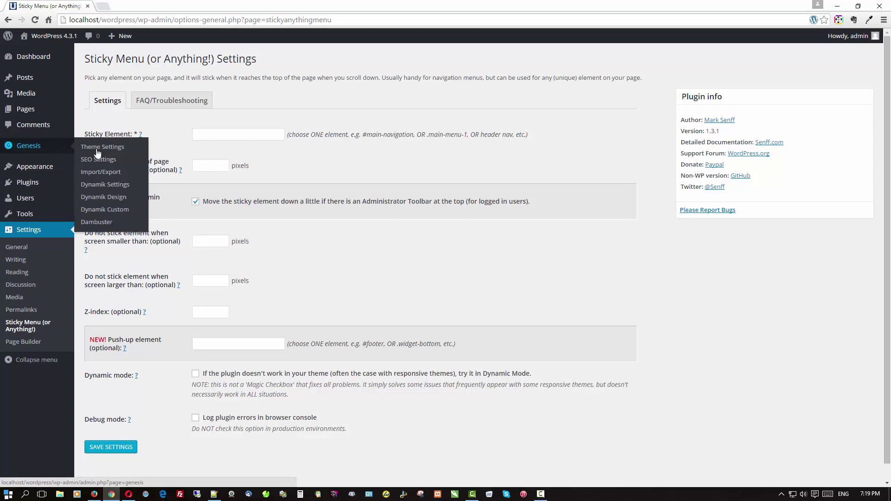
pyautogui.click(108, 213)
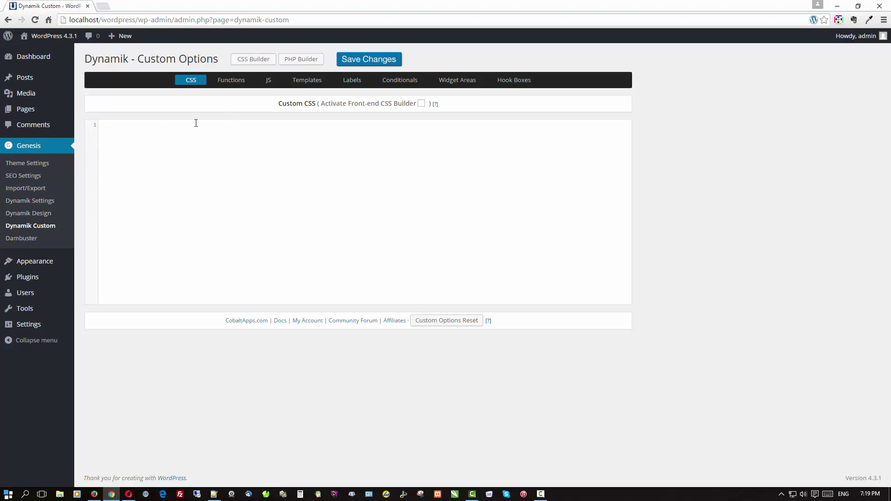
# Paste the prepared stick-header open/close PHP functions into Dynamik Custom Functions and save them.
pyautogui.click(232, 82)
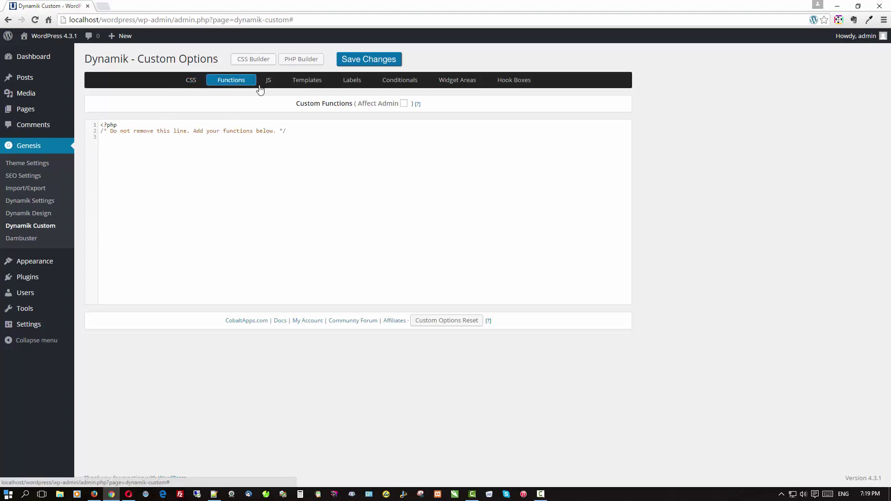
pyautogui.hotkey('alt', 'Tab')
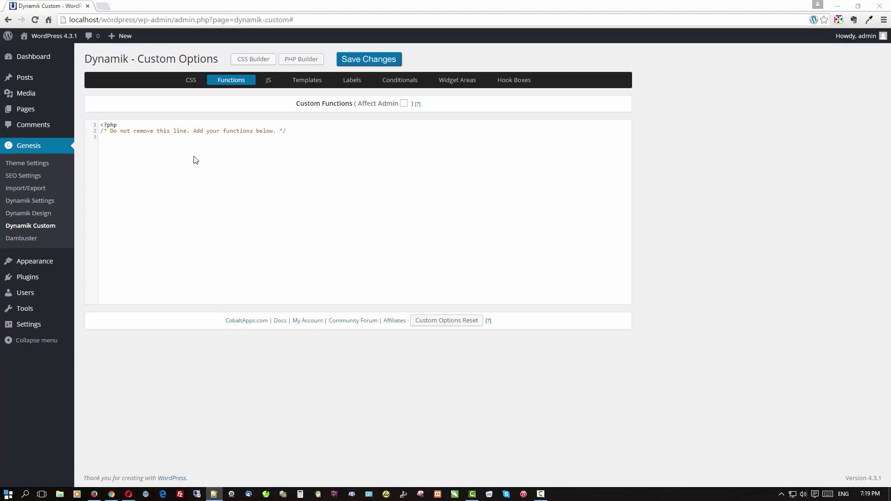
pyautogui.click(145, 154)
pyautogui.write('//* Open stick-header div add_action( \'genesis_before_header\', \'dynamik_open_stick_header\', 2 ); function dynamik_open_stick_header() {  \techo \'<div class="stick-header">\';  }  //* Close stick-header div add_action( \'genesis_after_header\', \'dynamik_close_stick_header\', 12 ); function dynamik_close_stick_header() {  \techo \'</div>\';  }')
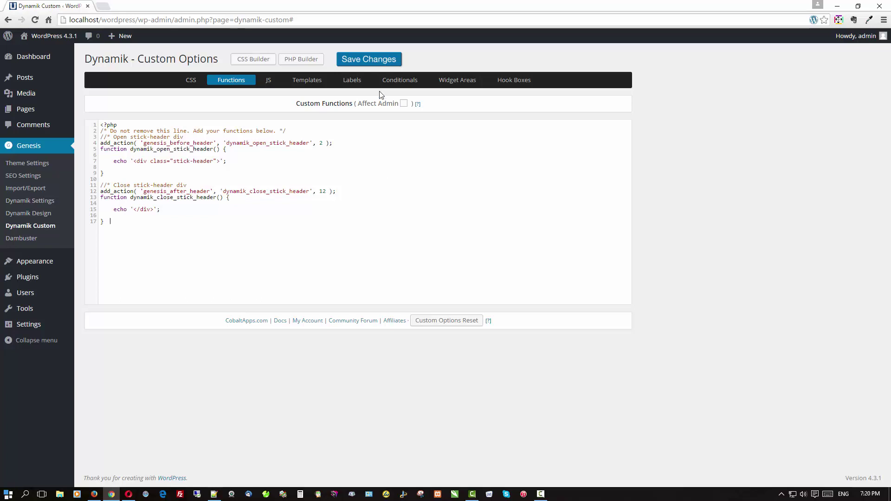
pyautogui.click(371, 63)
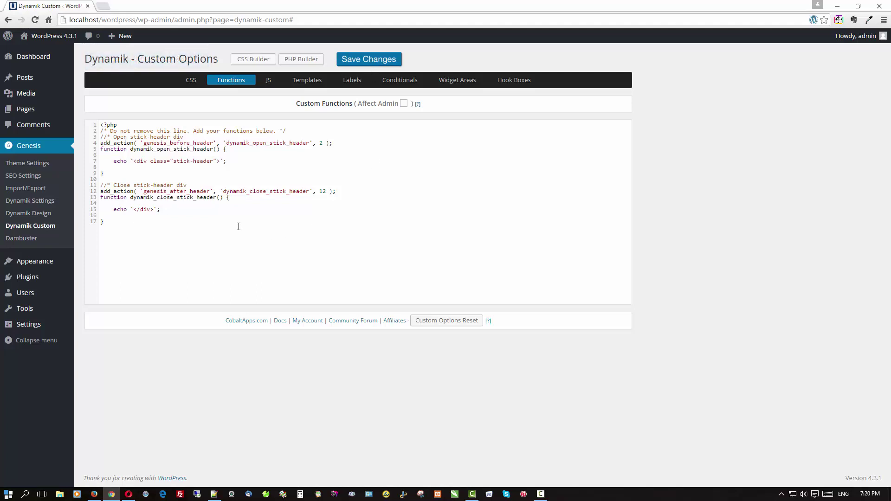
pyautogui.moveTo(42, 325)
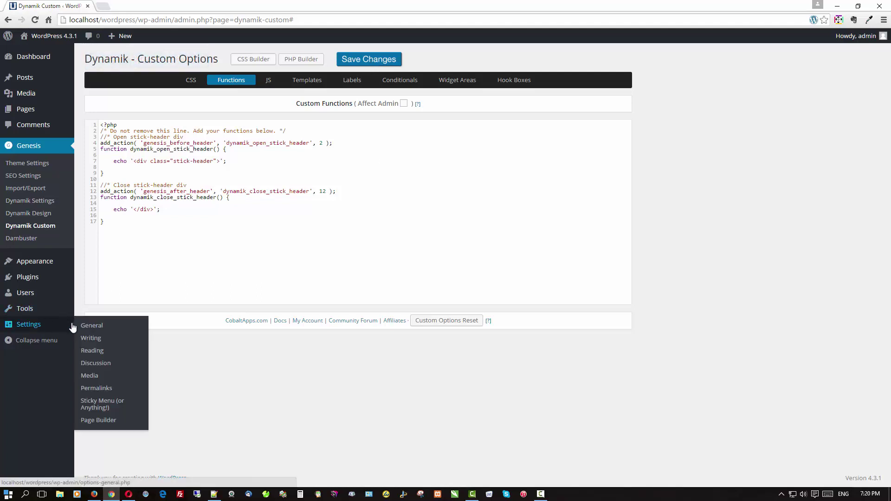
# Enter .stick-header as the Sticky Element in Sticky Menu (or Anything!) settings and save.
pyautogui.click(92, 405)
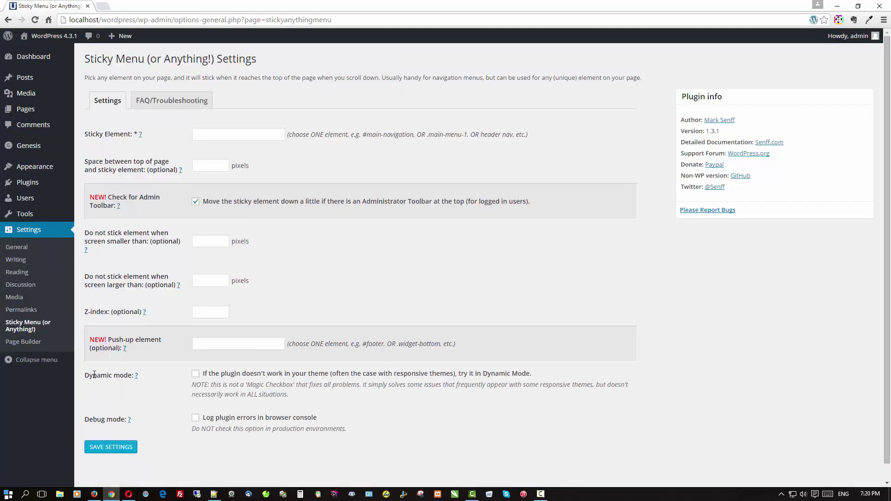
pyautogui.click(202, 133)
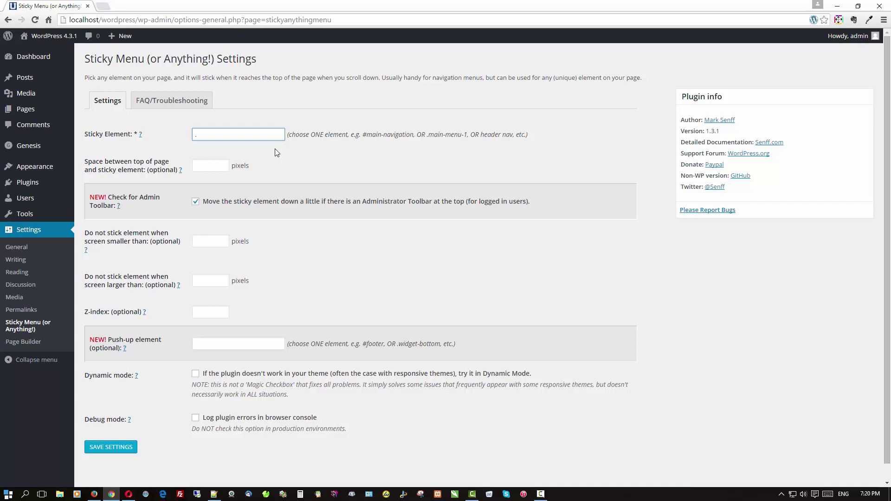
pyautogui.write('.stick-header')
pyautogui.click(117, 447)
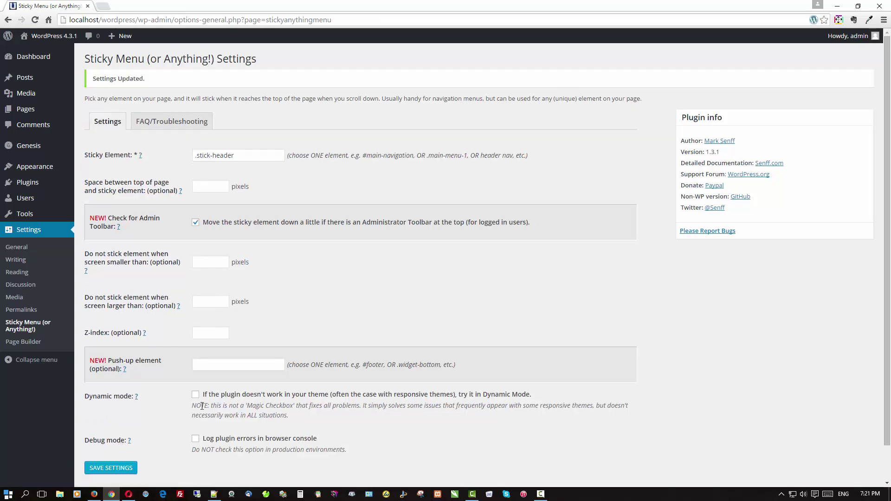
# Reload the live site in Firefox and scroll the Home page to check the pinned header.
pyautogui.click(94, 495)
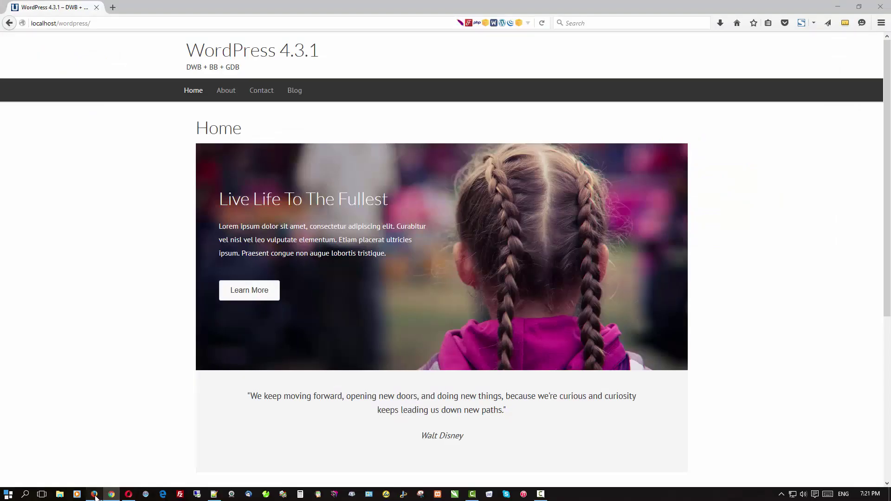
pyautogui.click(201, 52)
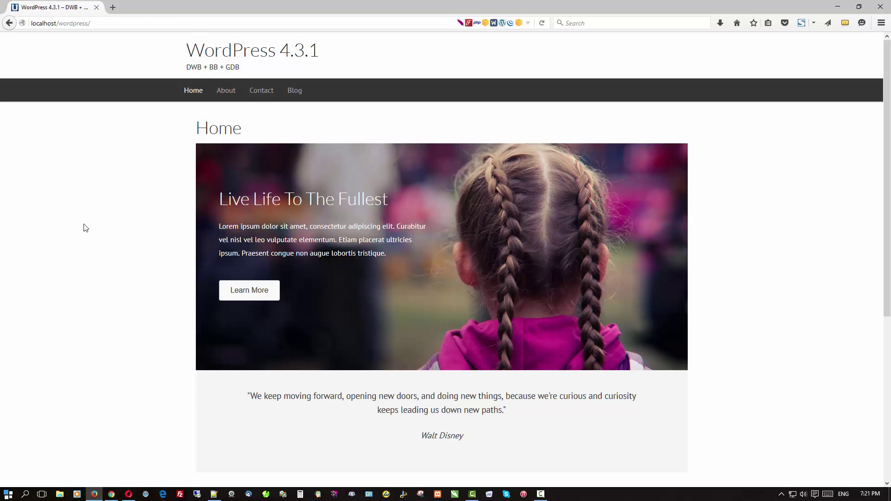
pyautogui.scroll(-5, 85, 227)
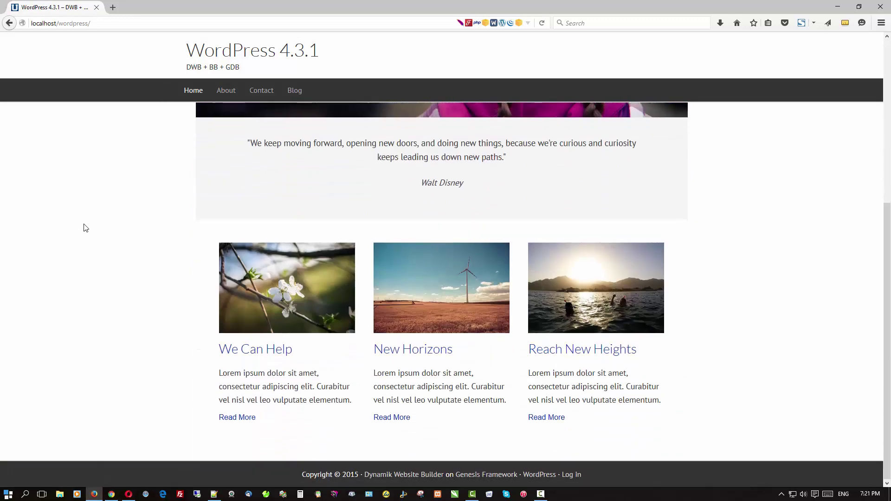
pyautogui.scroll(5, 85, 227)
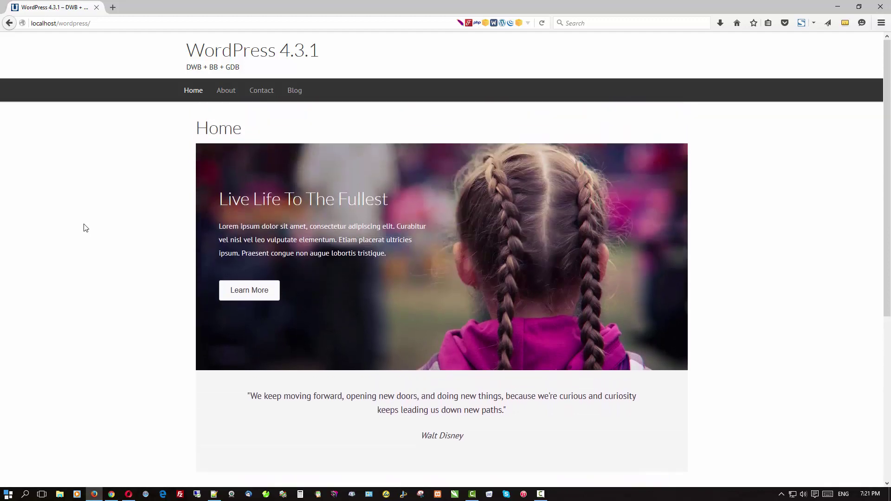
pyautogui.scroll(-5, 85, 227)
pyautogui.scroll(5, 85, 228)
# Scroll the Contact page to test the sticky menu, then return to the Home page.
pyautogui.click(271, 90)
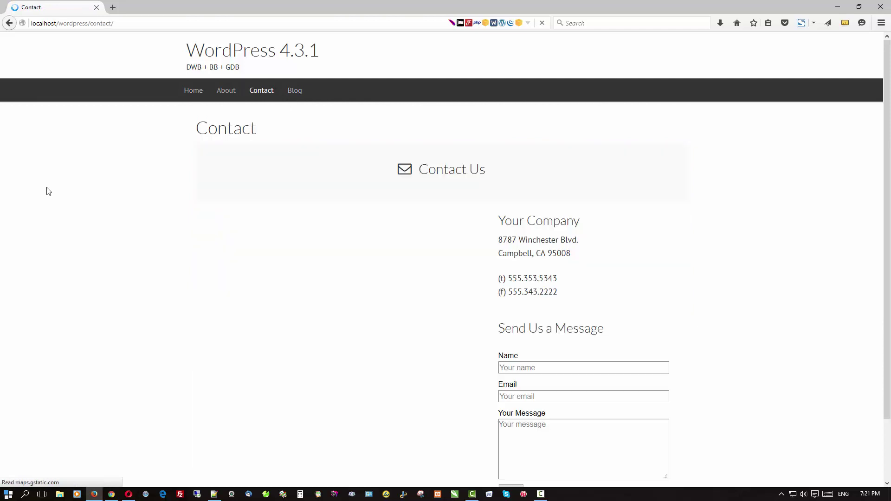
pyautogui.scroll(-2, 47, 191)
pyautogui.scroll(2, 46, 191)
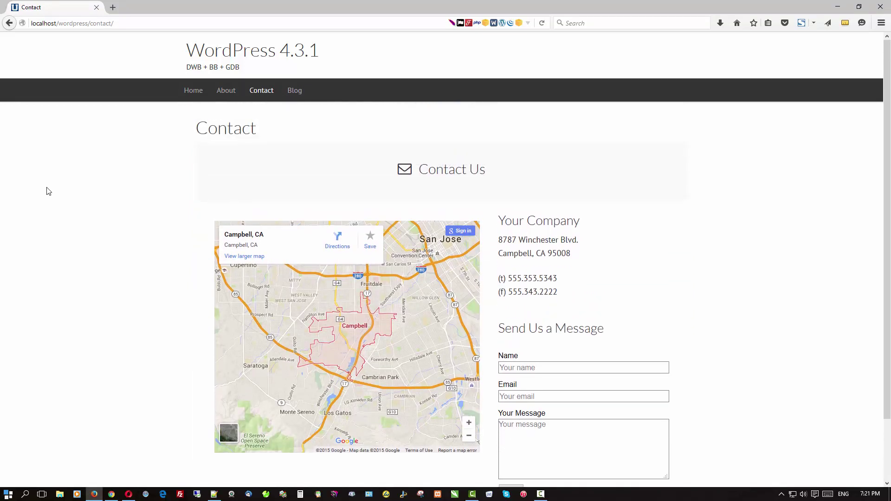
pyautogui.click(195, 92)
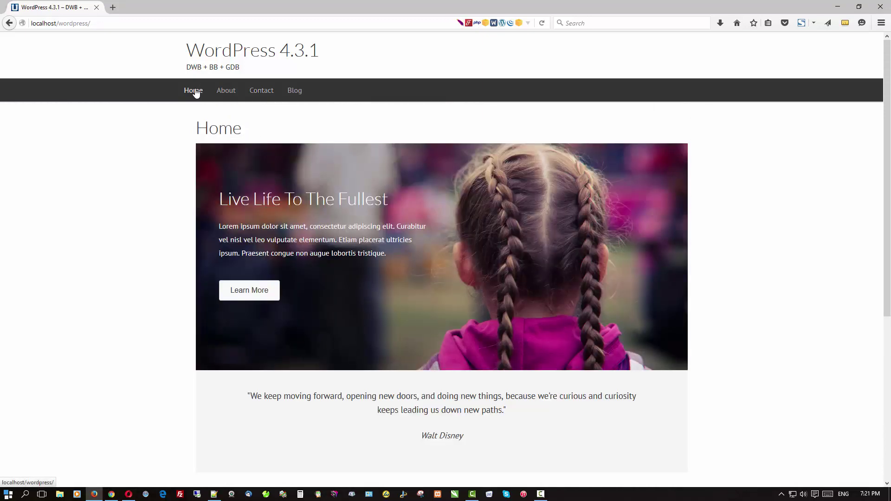
# Back in the Chrome admin, go to Pages > All Pages and open the Home page's Edit Page screen.
pyautogui.click(112, 494)
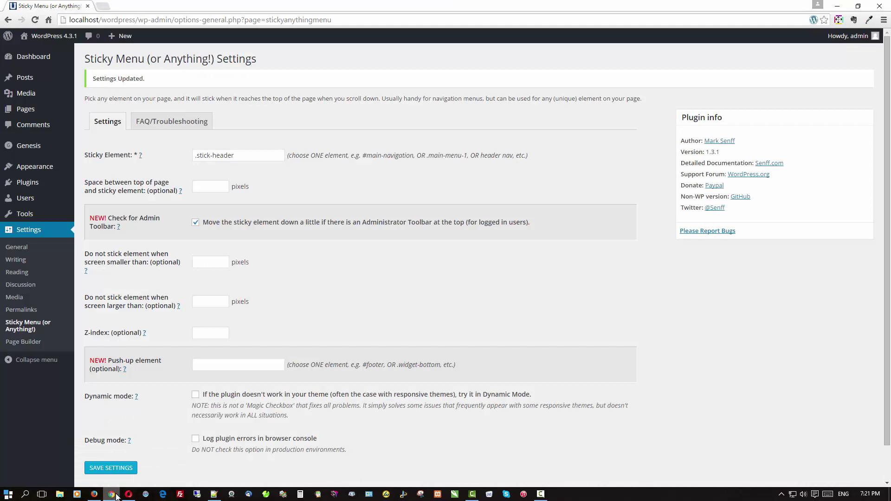
pyautogui.moveTo(27, 110)
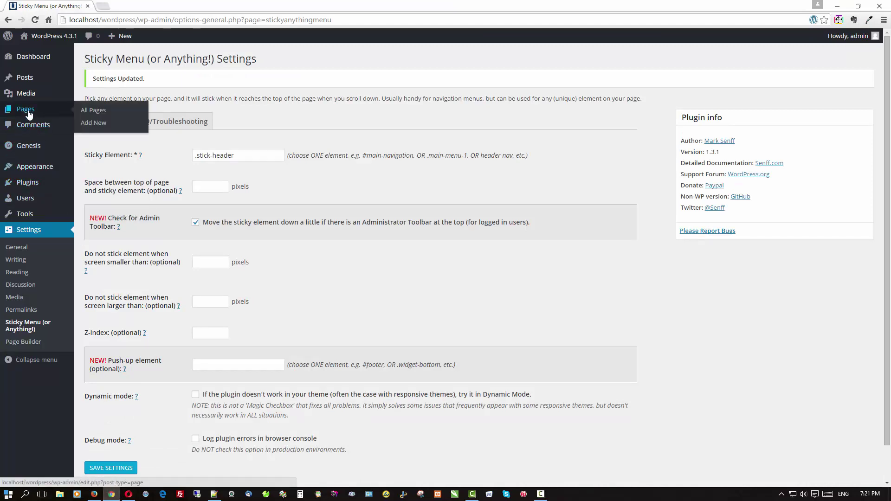
pyautogui.click(93, 110)
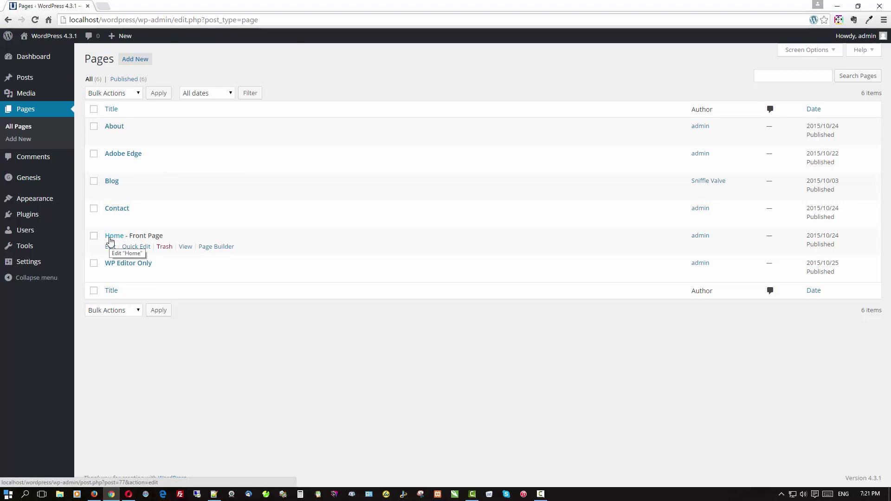
pyautogui.click(110, 238)
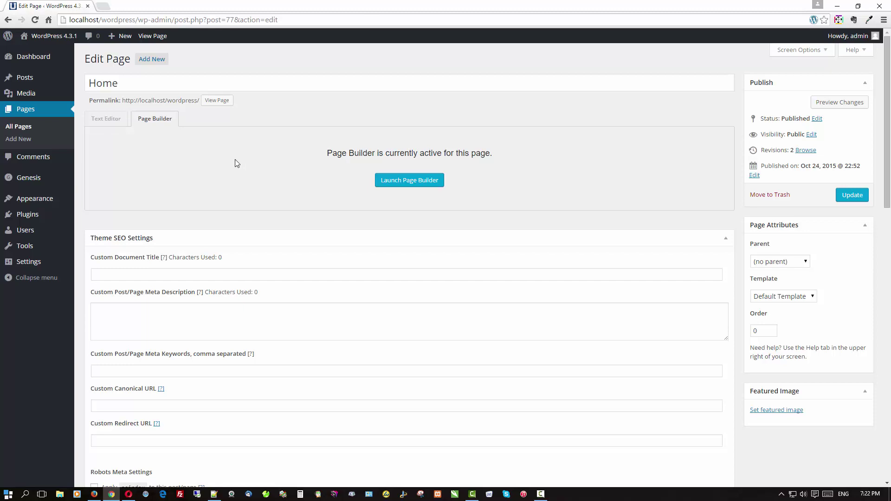
# Enable Genesis Dambuster tweaks with Remove Header and Remove Second. Nav checked, then update the Home page.
pyautogui.scroll(-15, 234, 163)
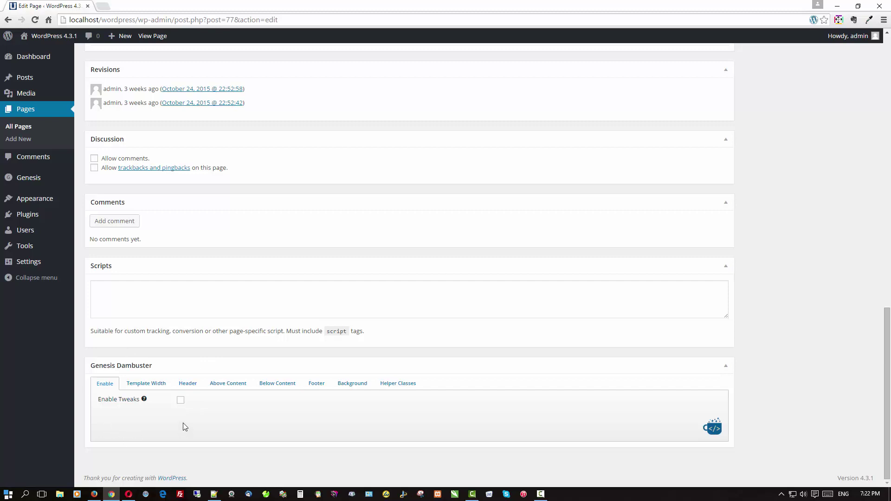
pyautogui.click(180, 401)
pyautogui.click(187, 383)
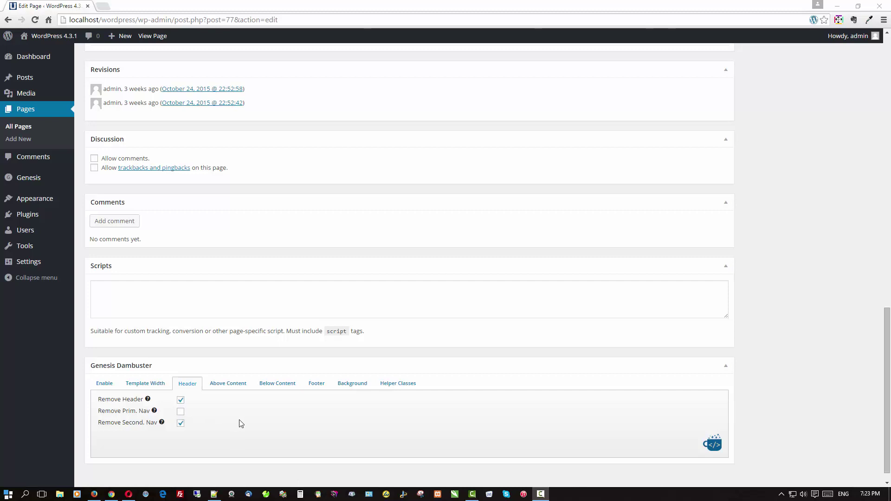
pyautogui.scroll(20, 607, 330)
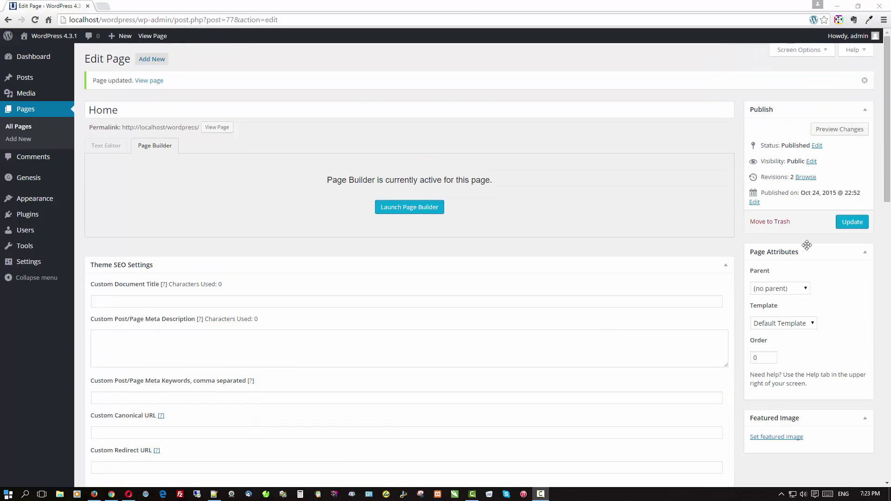
pyautogui.click(843, 224)
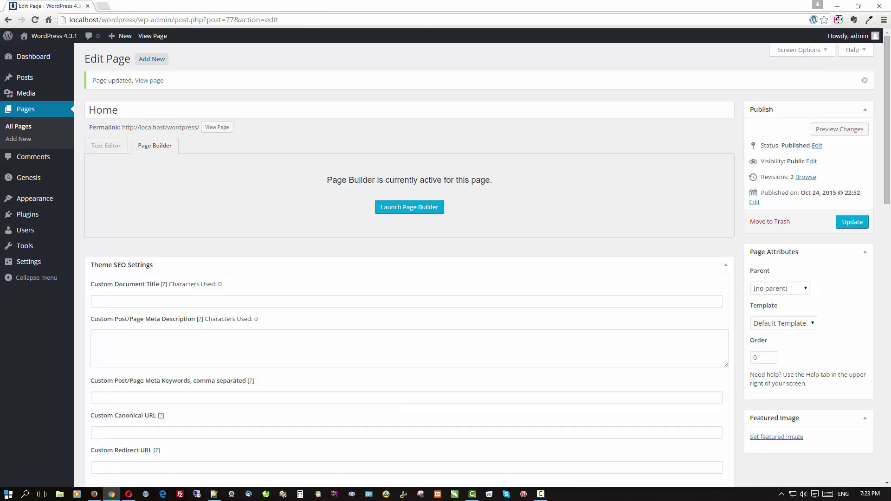
# Reload the live site and scroll the Home page to check the full-width hero and sticky nav.
pyautogui.hotkey('alt', 'Tab')
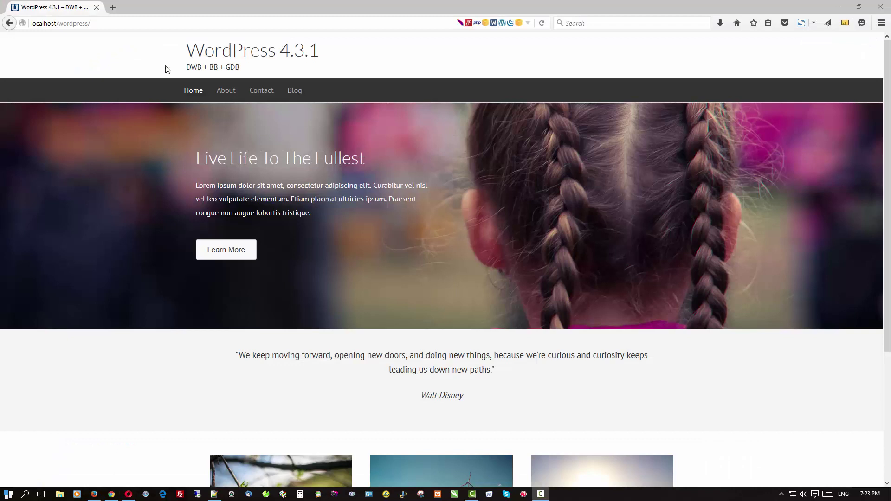
pyautogui.click(189, 51)
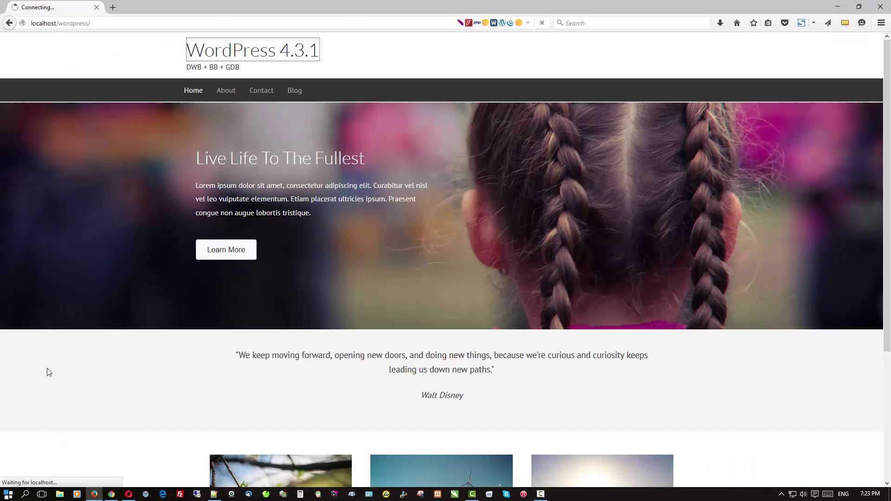
pyautogui.scroll(-2, 49, 371)
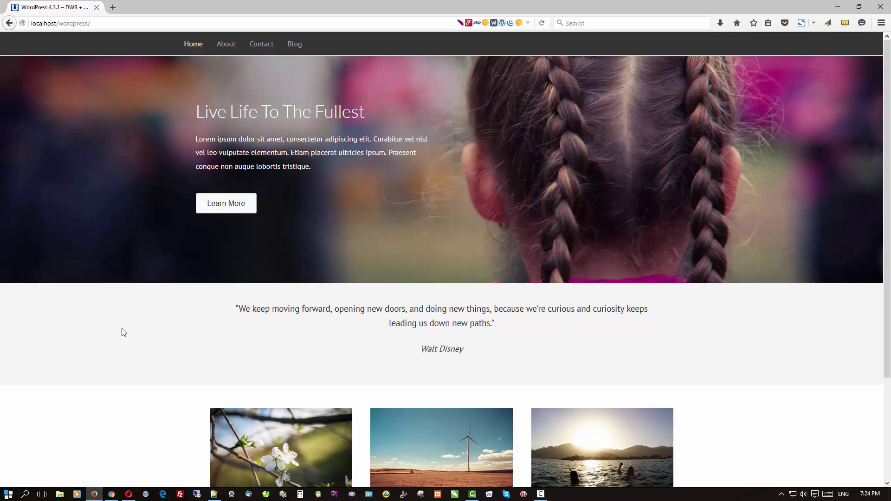
pyautogui.scroll(-3, 124, 332)
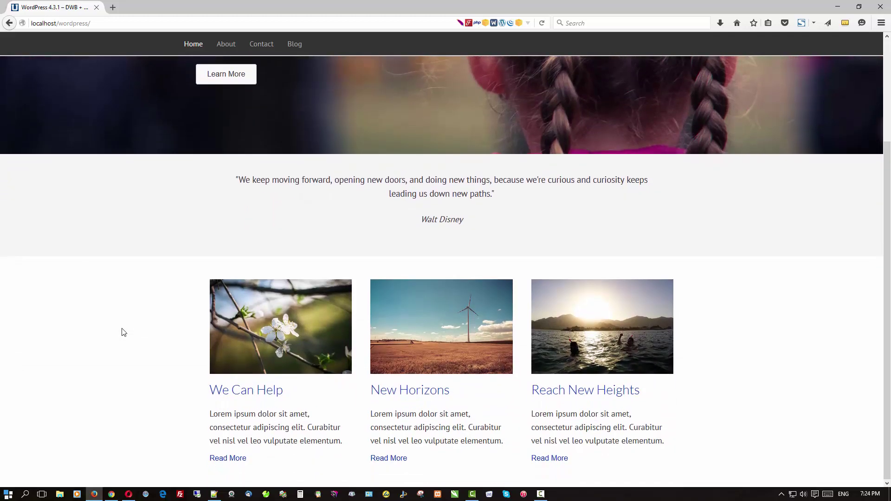
pyautogui.scroll(3, 124, 332)
pyautogui.scroll(-3, 124, 333)
pyautogui.scroll(3, 124, 334)
# Browse the About, Contact and Blog pages, then return to the Home page.
pyautogui.click(221, 50)
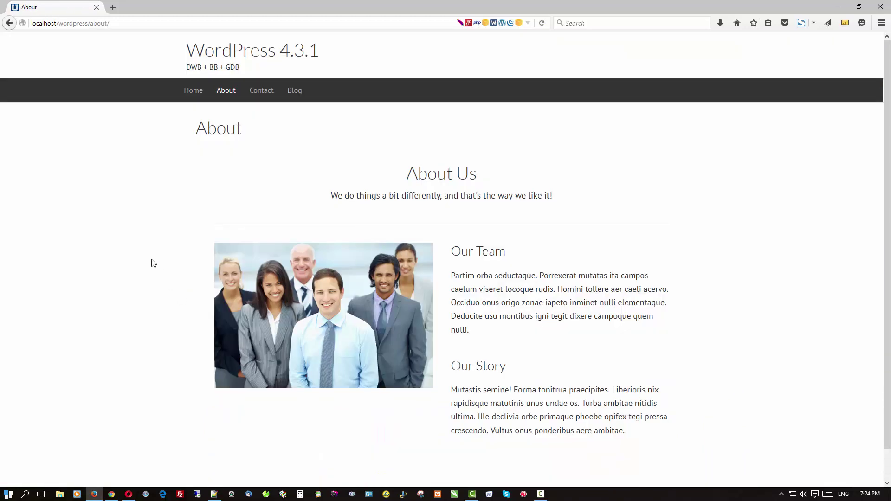
pyautogui.scroll(-1, 154, 263)
pyautogui.scroll(1, 153, 263)
pyautogui.click(270, 90)
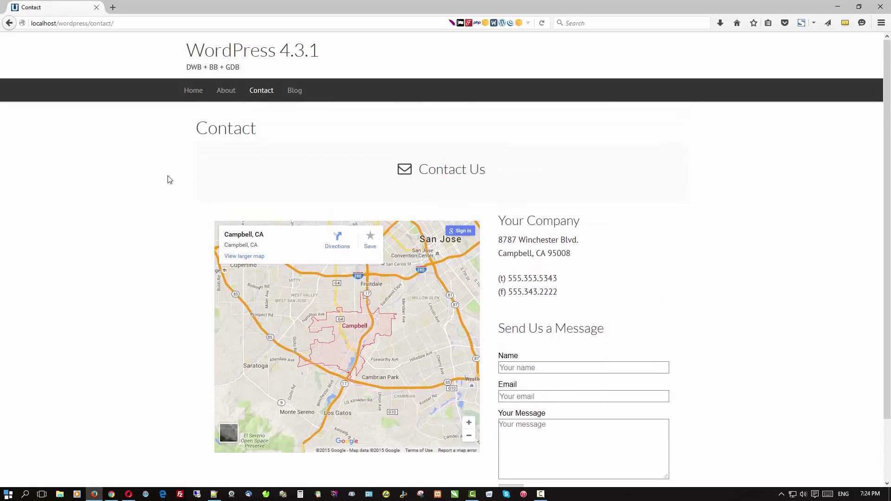
pyautogui.scroll(-3, 170, 179)
pyautogui.click(292, 91)
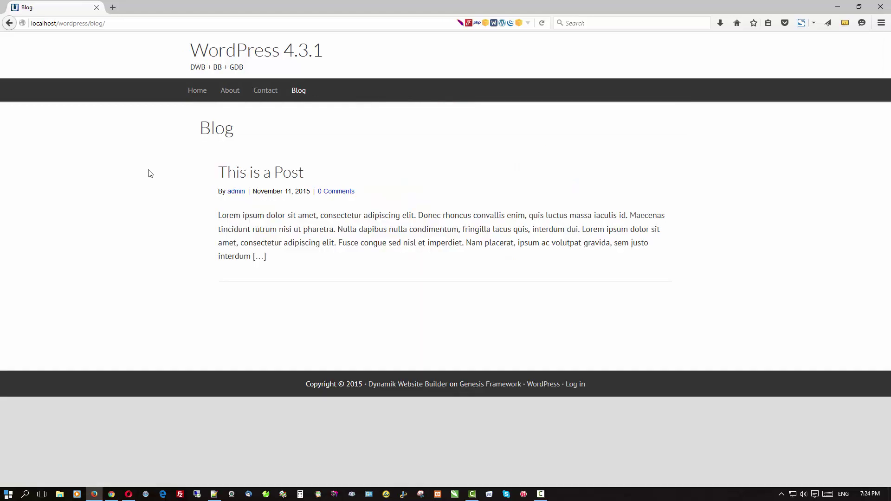
pyautogui.click(206, 92)
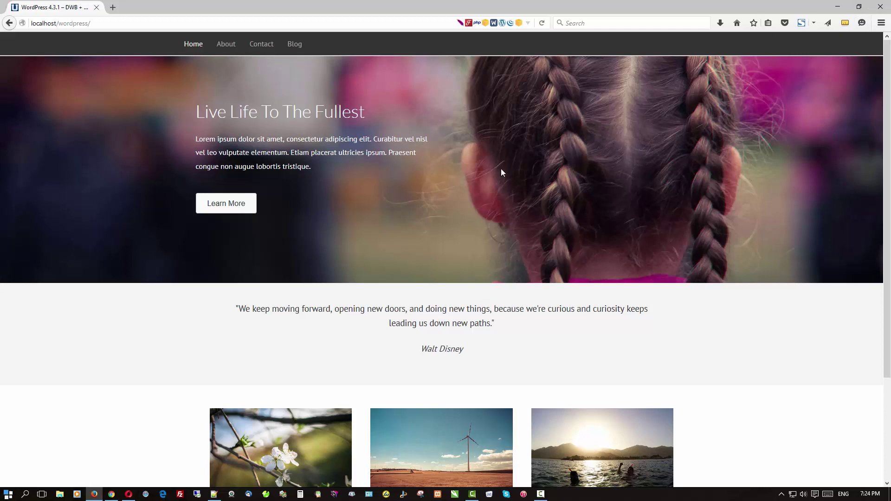
# Back in the Chrome admin, open the Sticky Menu (or Anything!) settings to review them.
pyautogui.click(111, 494)
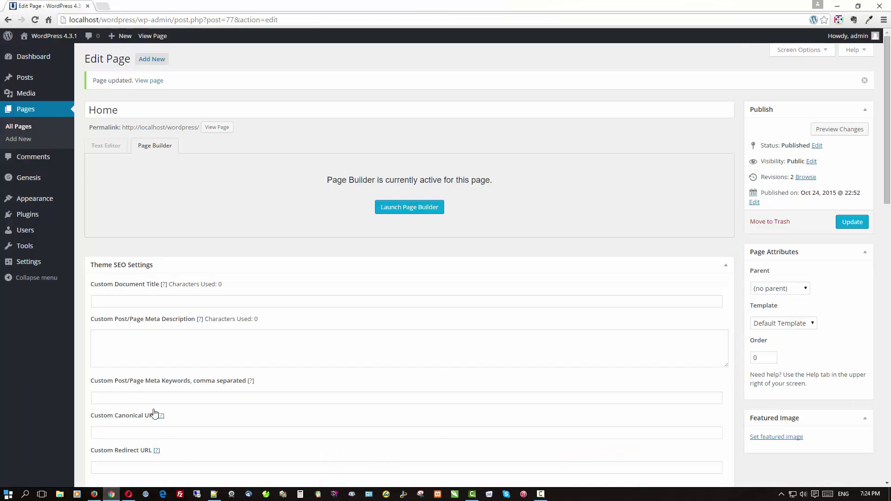
pyautogui.moveTo(29, 265)
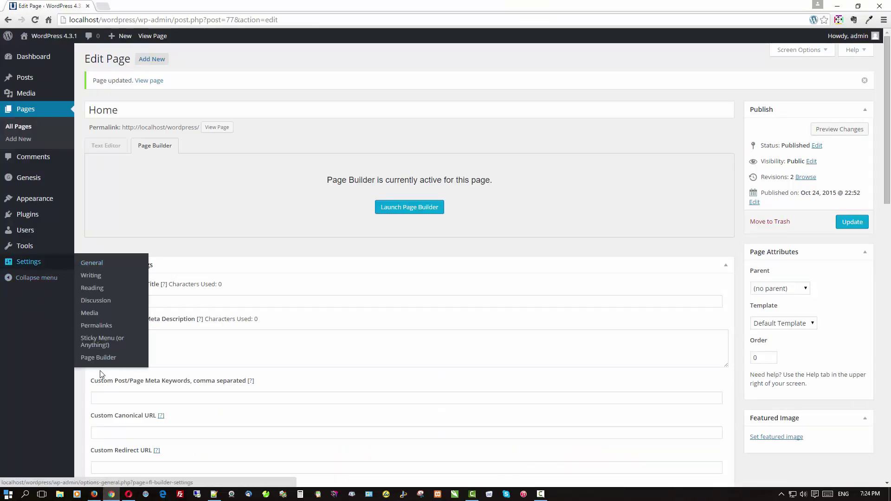
pyautogui.click(100, 342)
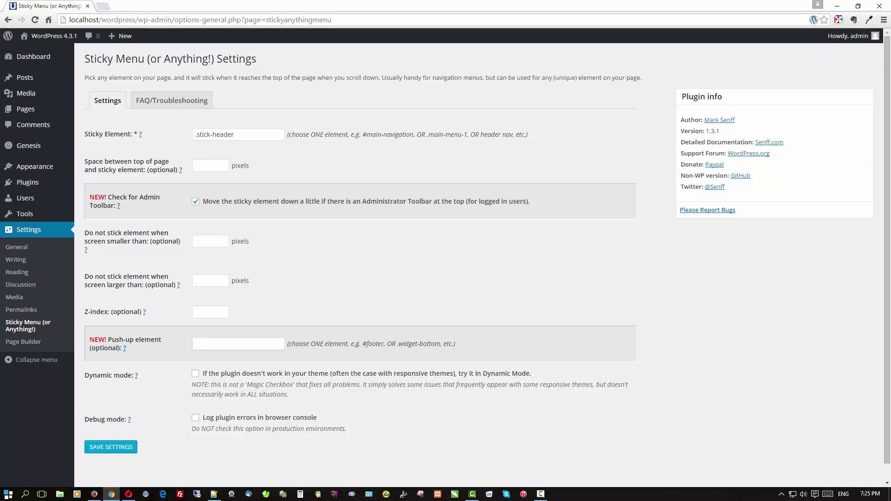
# Scroll the live Home page in Firefox, showing only the sticky nav over the 'Live Life To The Fullest' hero.
pyautogui.click(92, 494)
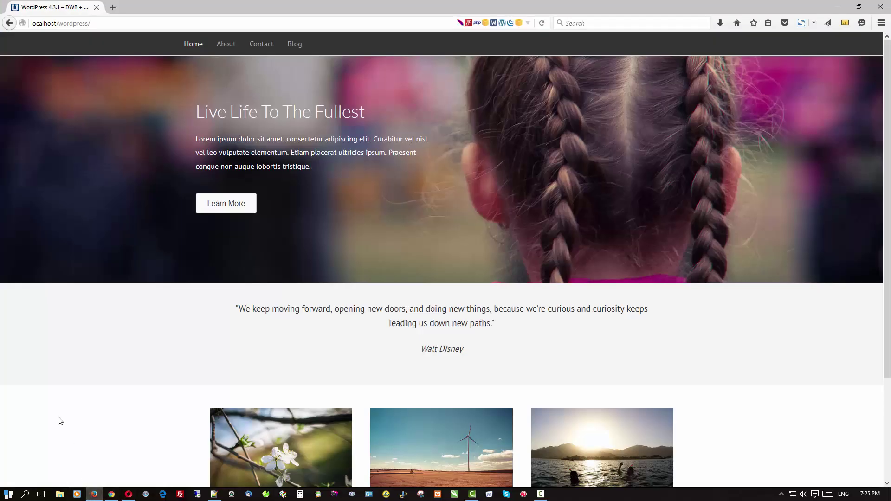
pyautogui.scroll(-3, 58, 418)
pyautogui.scroll(3, 58, 418)
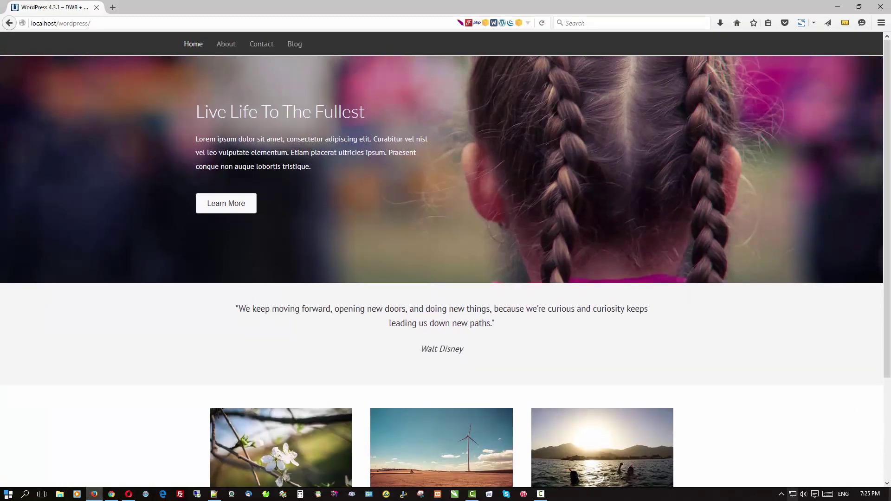